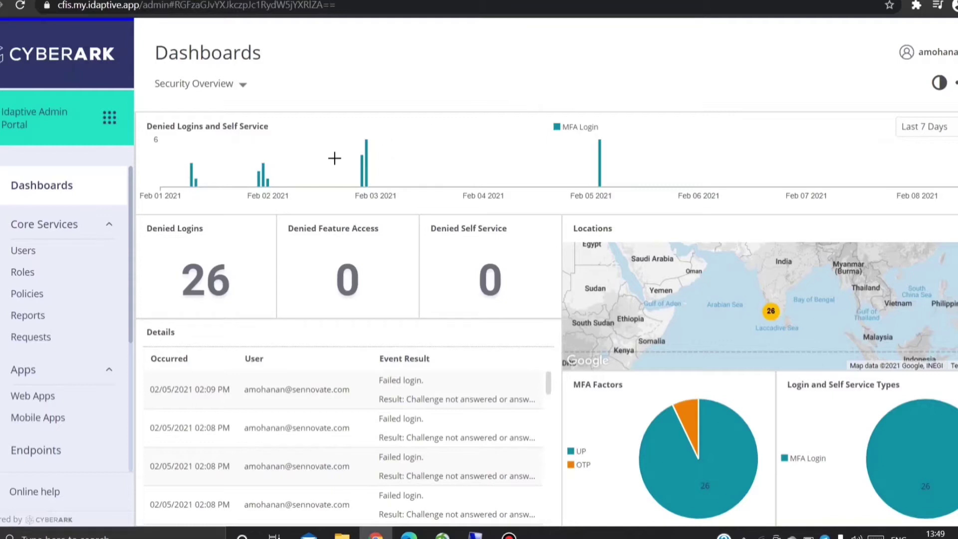
# Go to the Downloads page and scroll to the Idaptive Connector under Connectors.
pyautogui.scroll(-2, 129, 202)
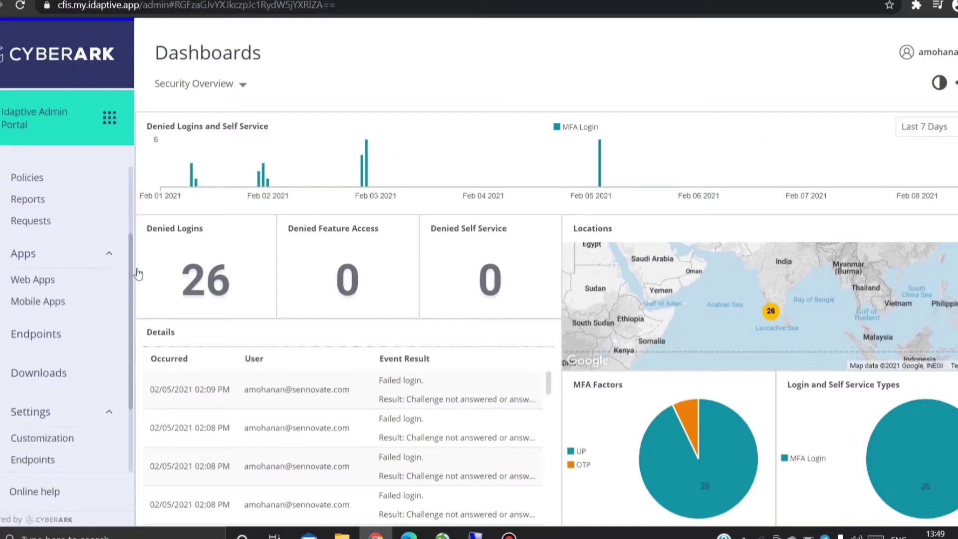
pyautogui.click(92, 372)
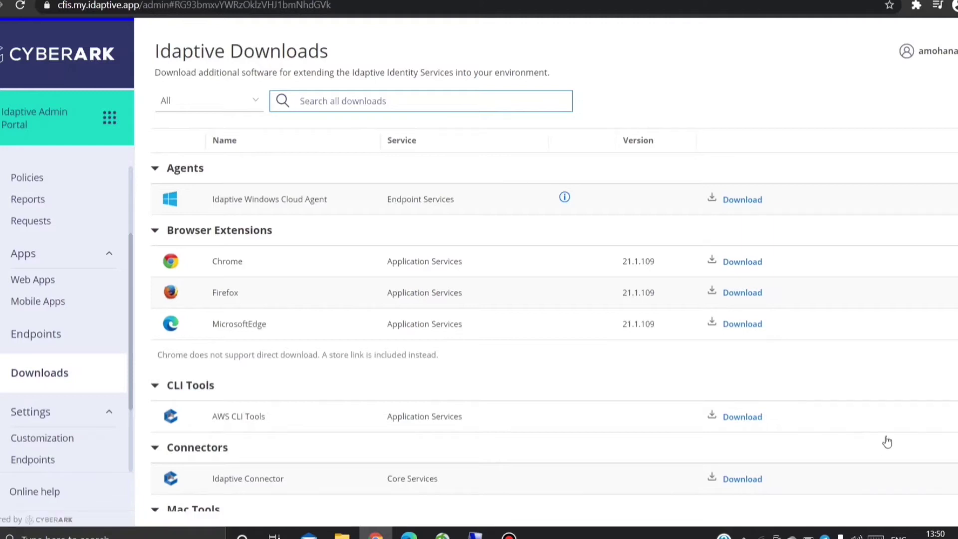
pyautogui.scroll(-2, 553, 331)
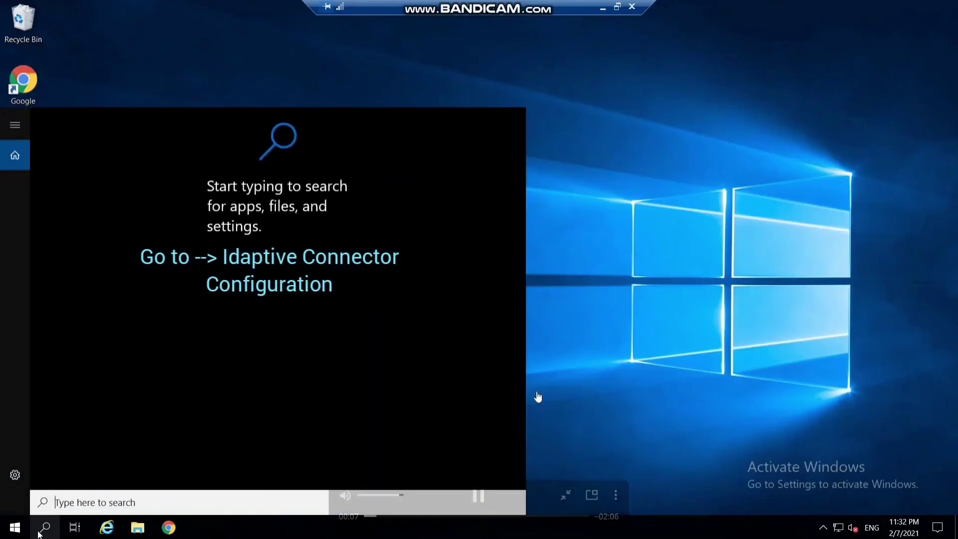
# Run Idaptive Connector Configuration as administrator and start re-registering from the Connector tab.
pyautogui.write('ida')
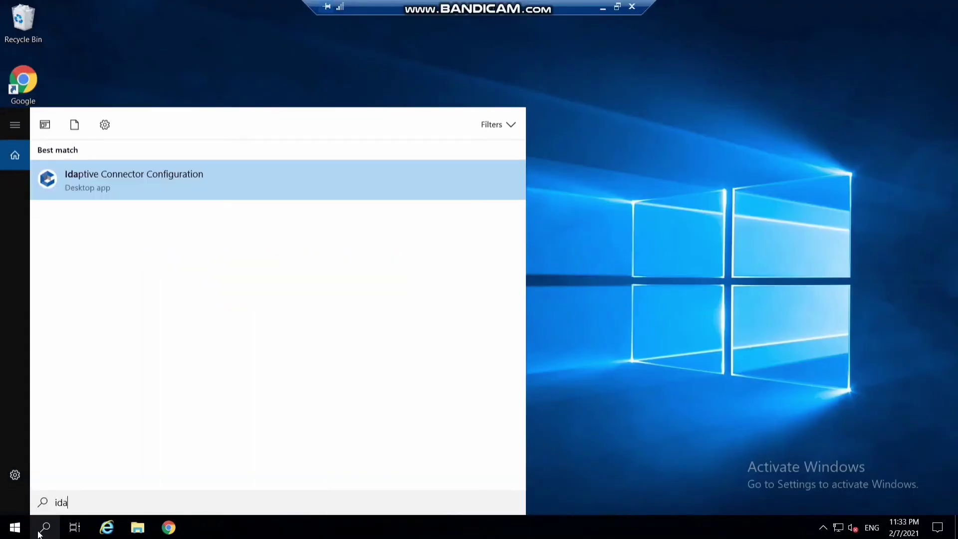
pyautogui.press('Return')
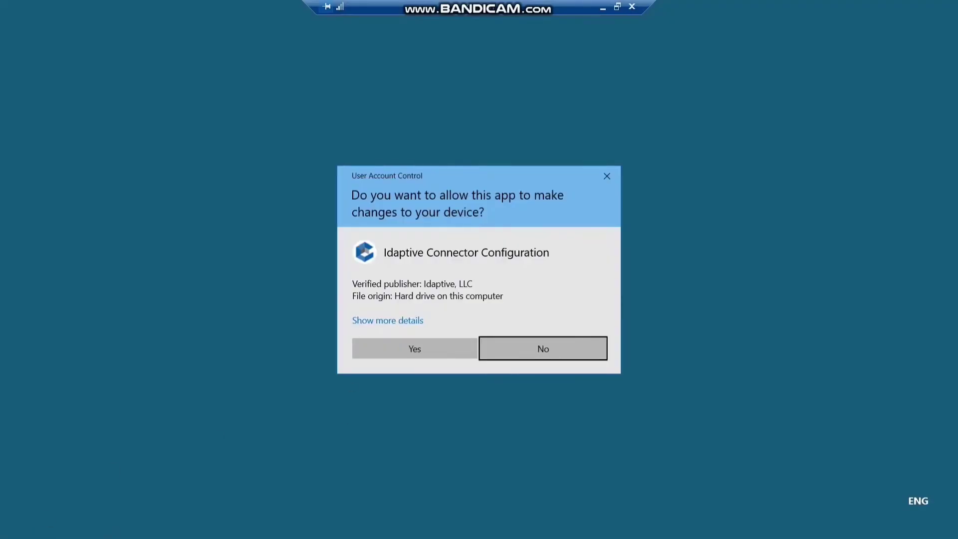
pyautogui.click(446, 349)
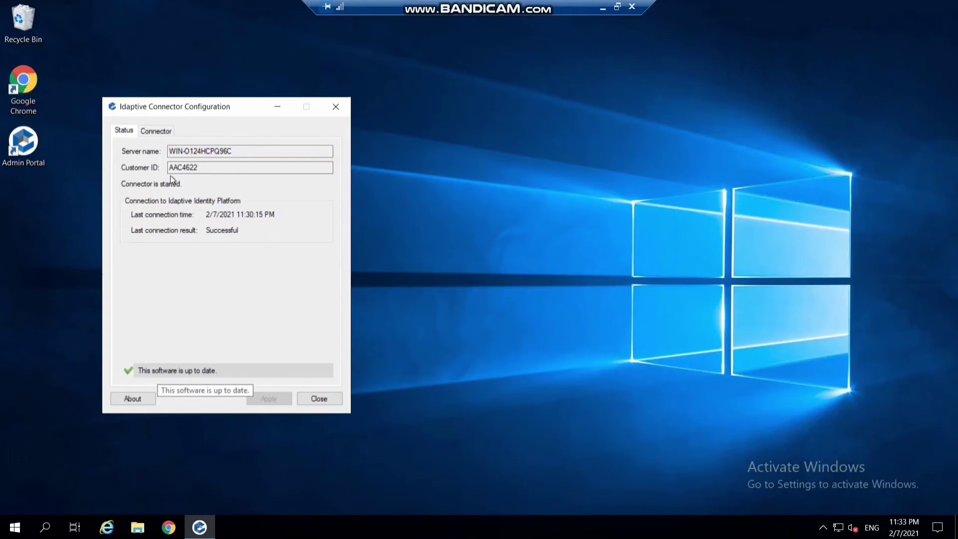
pyautogui.click(160, 130)
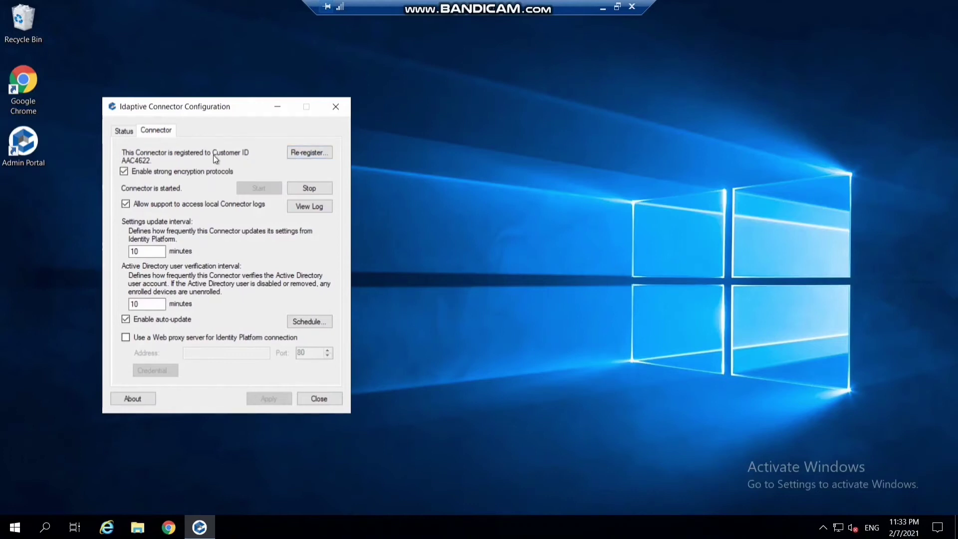
pyautogui.click(301, 152)
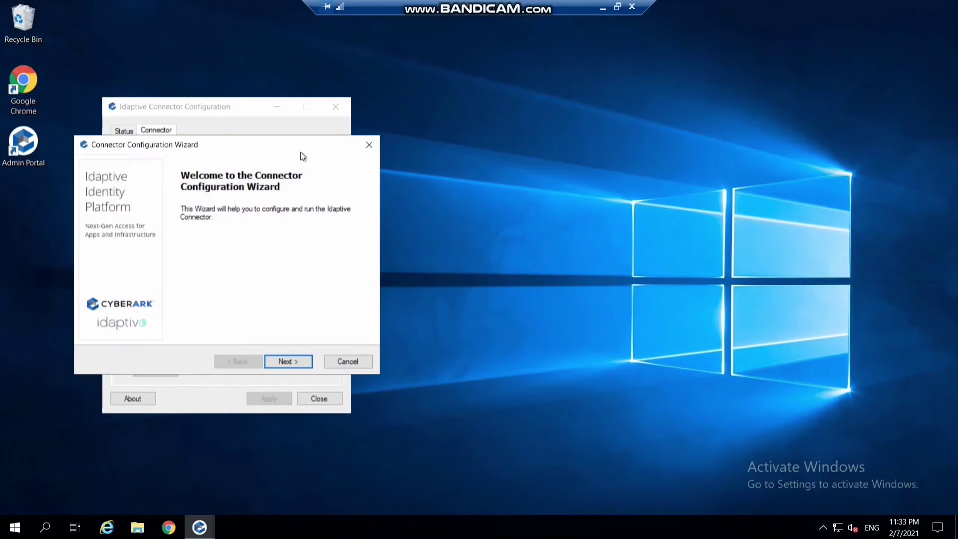
# Sign in to the wizard with the admin user name and password.
pyautogui.click(295, 360)
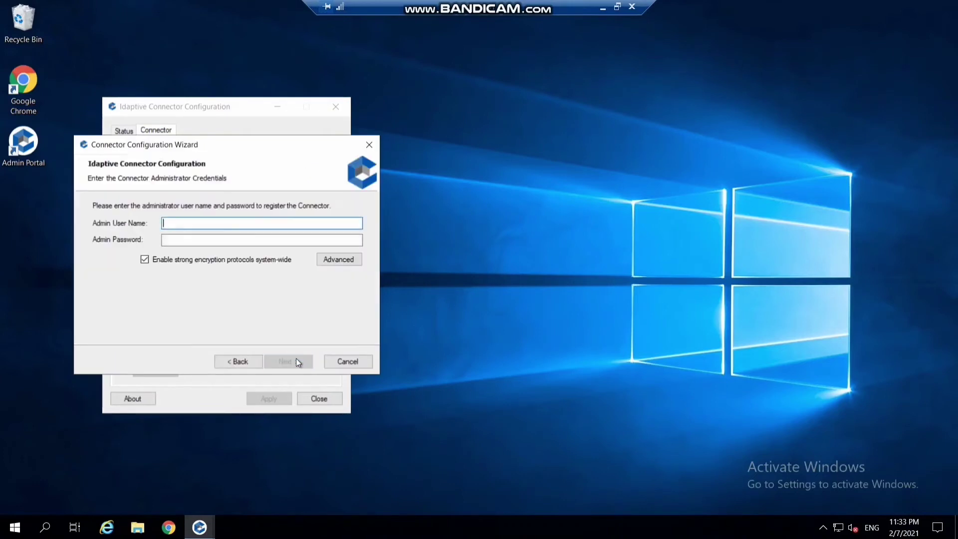
pyautogui.click(256, 225)
pyautogui.click(273, 235)
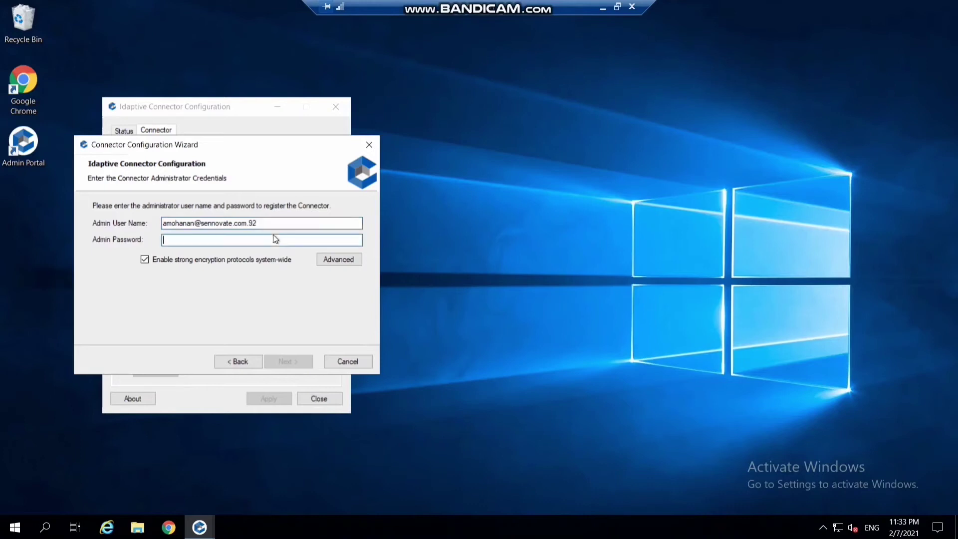
pyautogui.hotkey('ctrl', 'v')
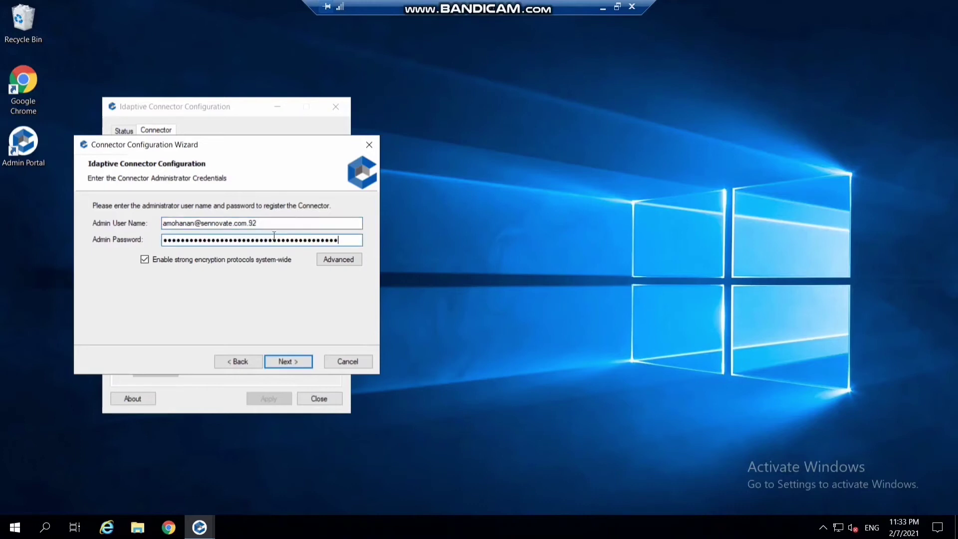
pyautogui.click(278, 358)
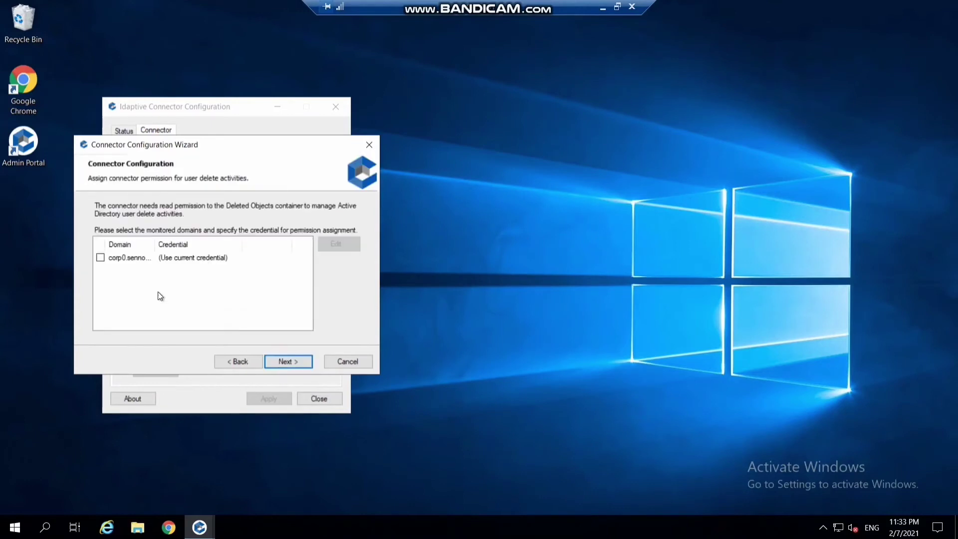
# Select the monitored domain and pass all four connection checks.
pyautogui.click(98, 258)
pyautogui.click(284, 364)
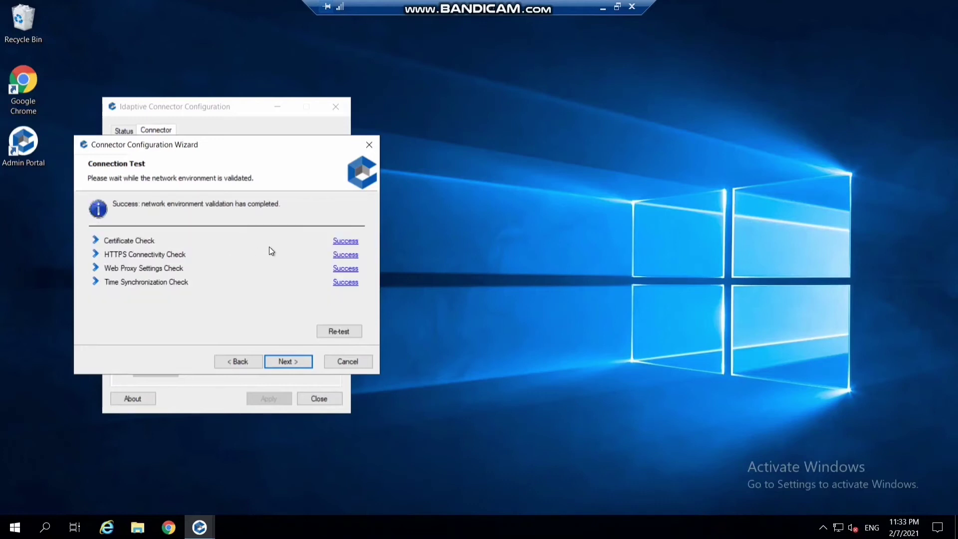
pyautogui.click(291, 362)
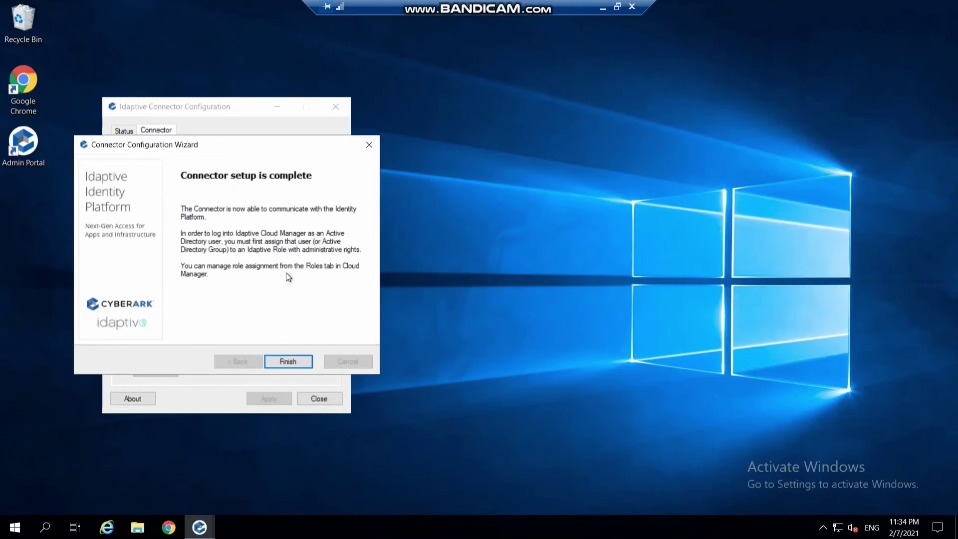
# Finish the wizard, start the connector service, and review its local log.
pyautogui.click(299, 364)
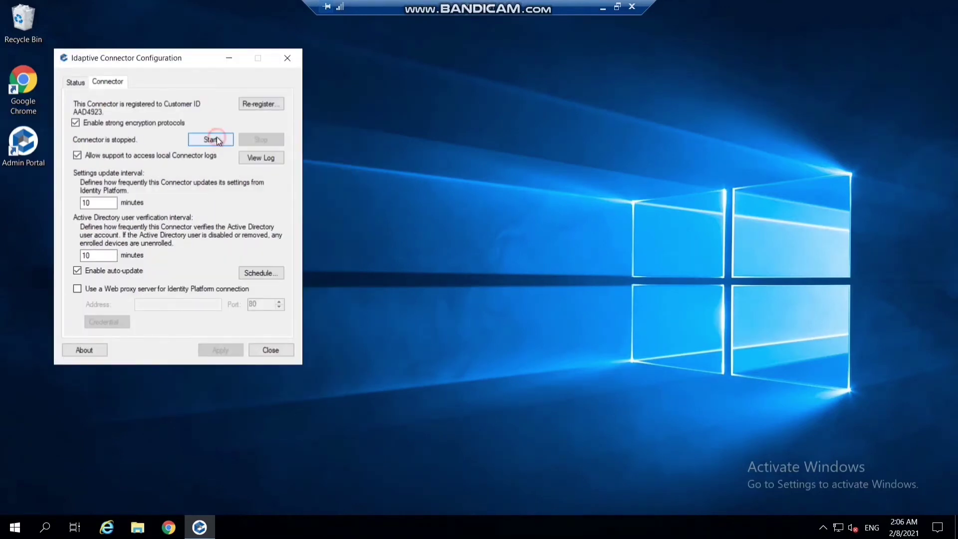
pyautogui.click(216, 137)
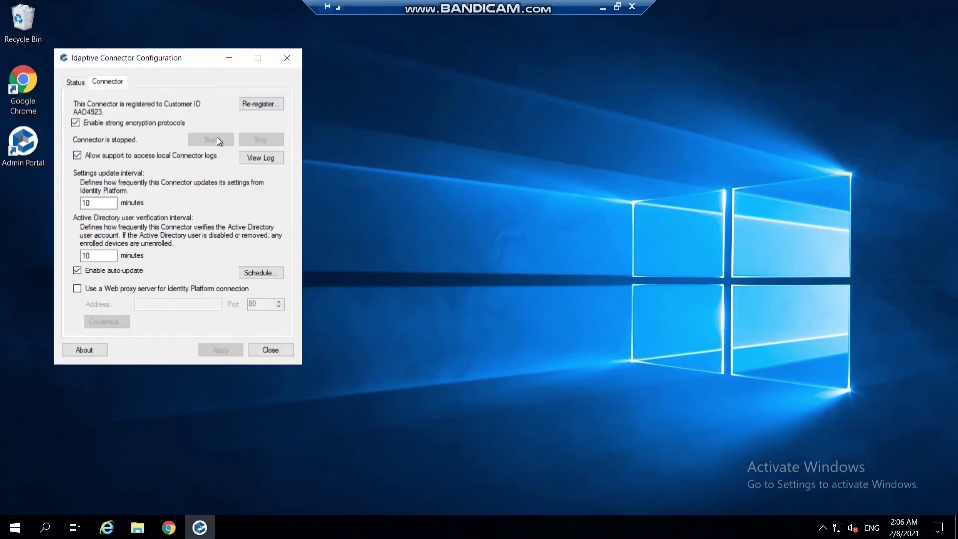
pyautogui.click(256, 158)
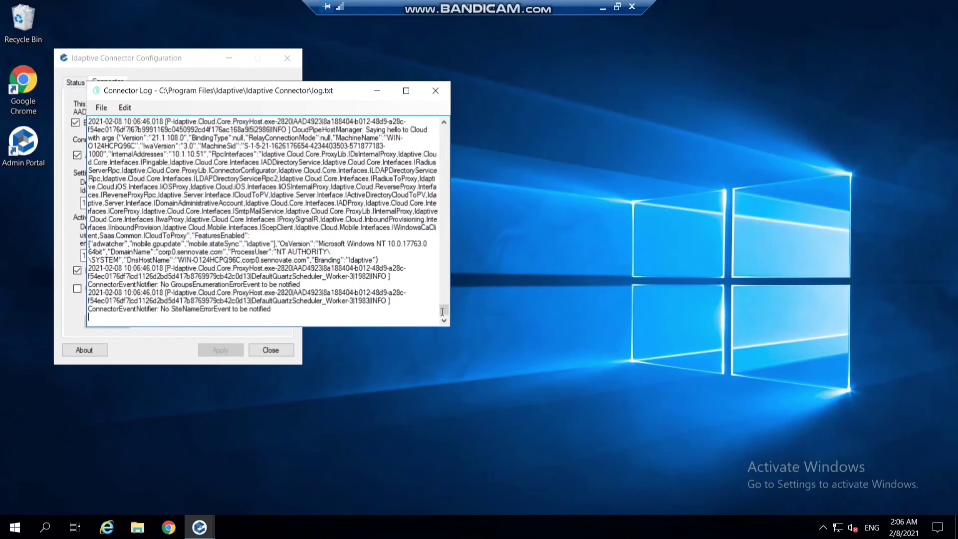
pyautogui.click(436, 90)
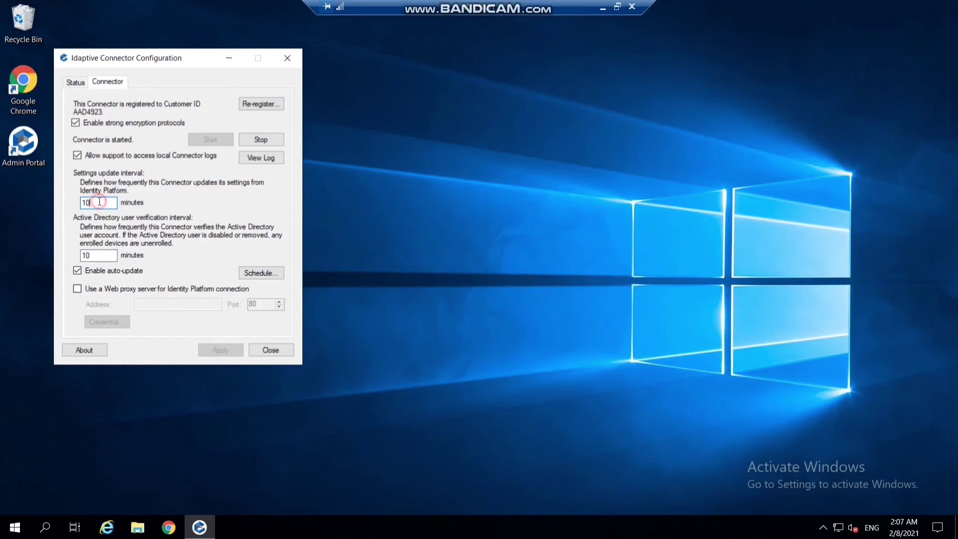
# Set the settings update interval to 5 minutes and apply it.
pyautogui.press('BackSpace')
pyautogui.press('BackSpace')
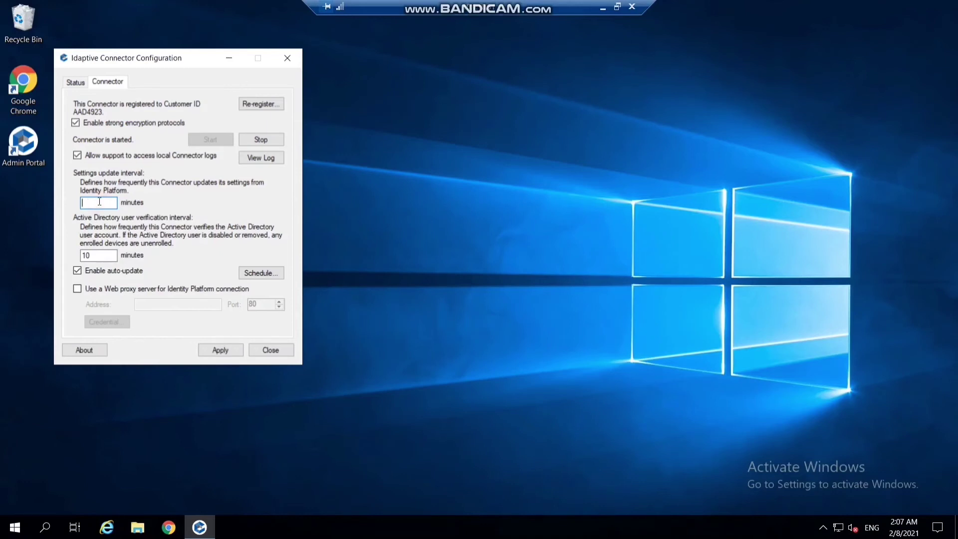
pyautogui.write('5')
pyautogui.click(237, 350)
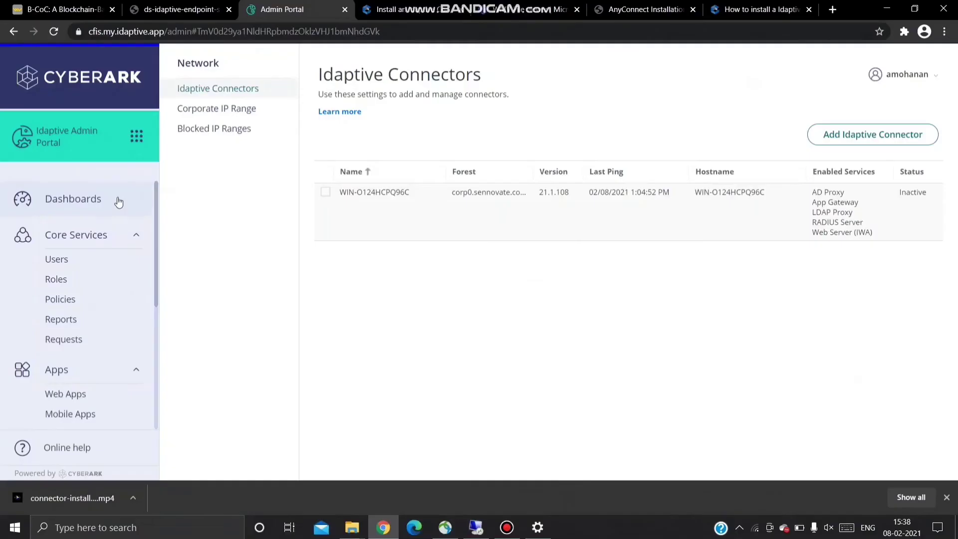
# Open Settings > Network to show the Idaptive Connectors list.
pyautogui.click(117, 196)
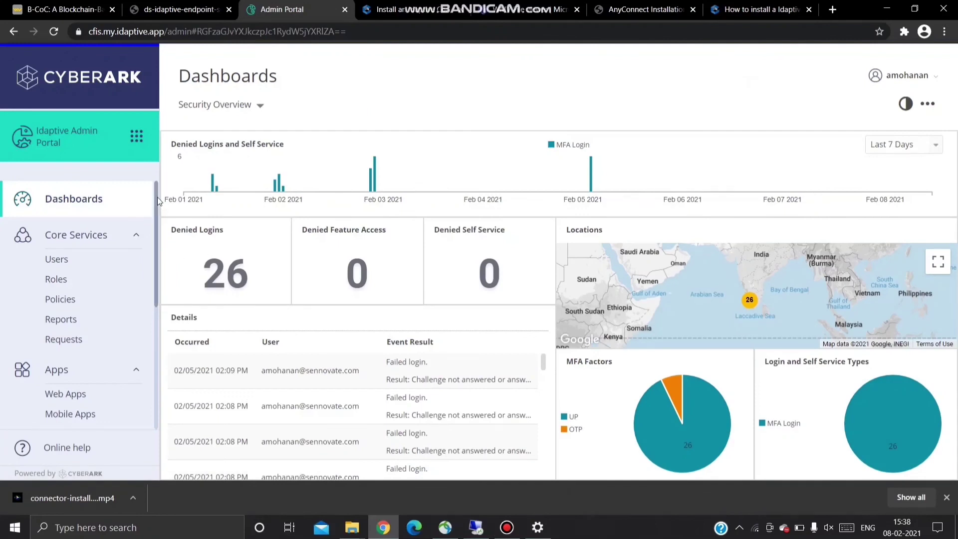
pyautogui.moveTo(157, 196); pyautogui.dragTo(158, 335)
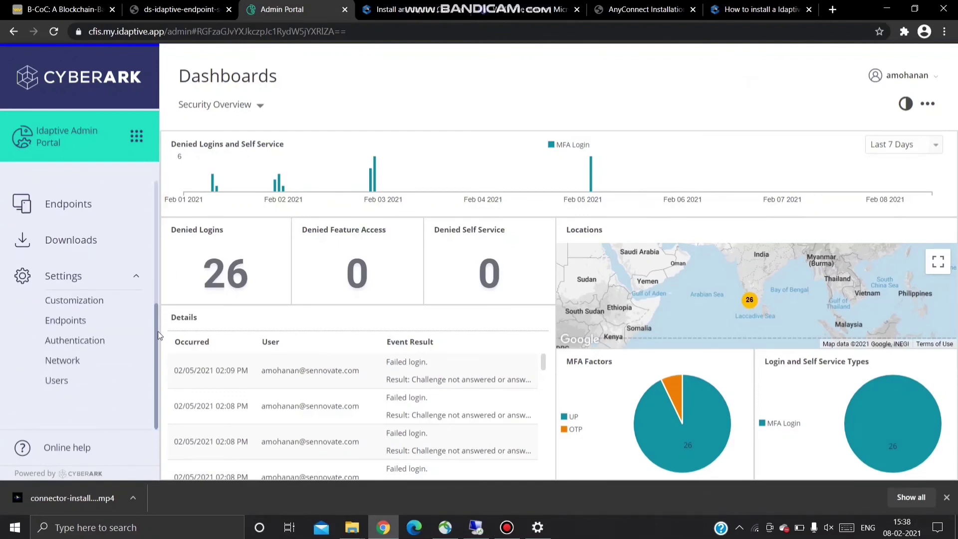
pyautogui.click(82, 363)
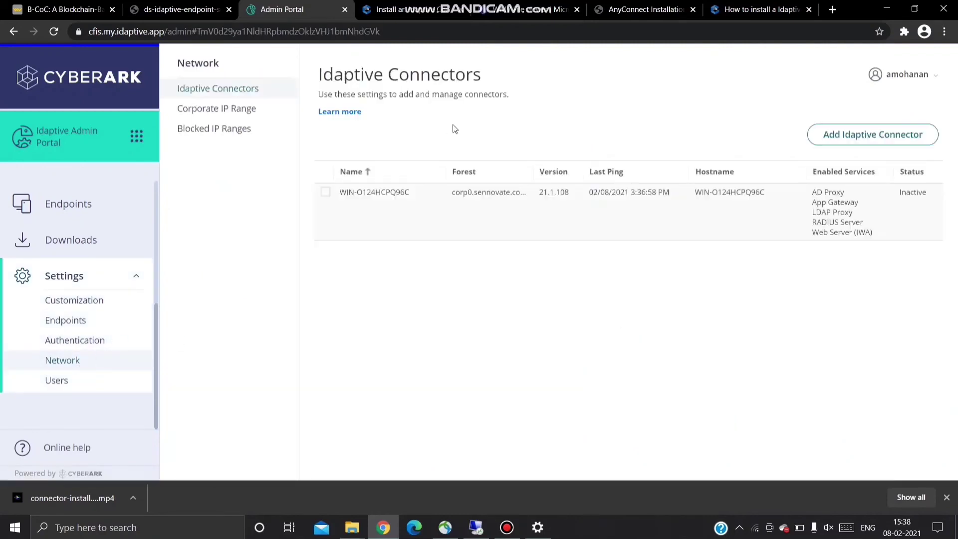
# Open Change Log Setting for the WIN-O124HCPQ96C connector.
pyautogui.click(326, 193)
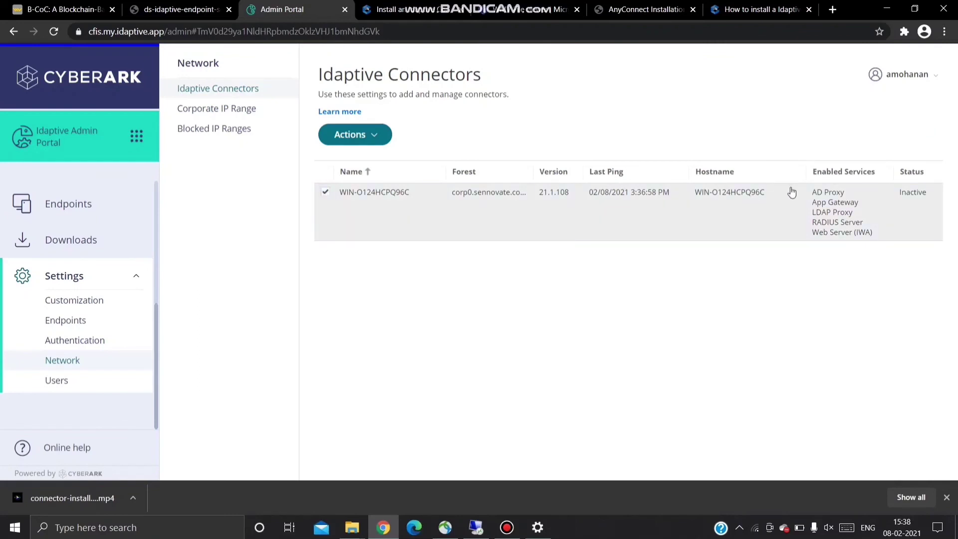
pyautogui.click(348, 137)
pyautogui.click(348, 138)
pyautogui.click(347, 137)
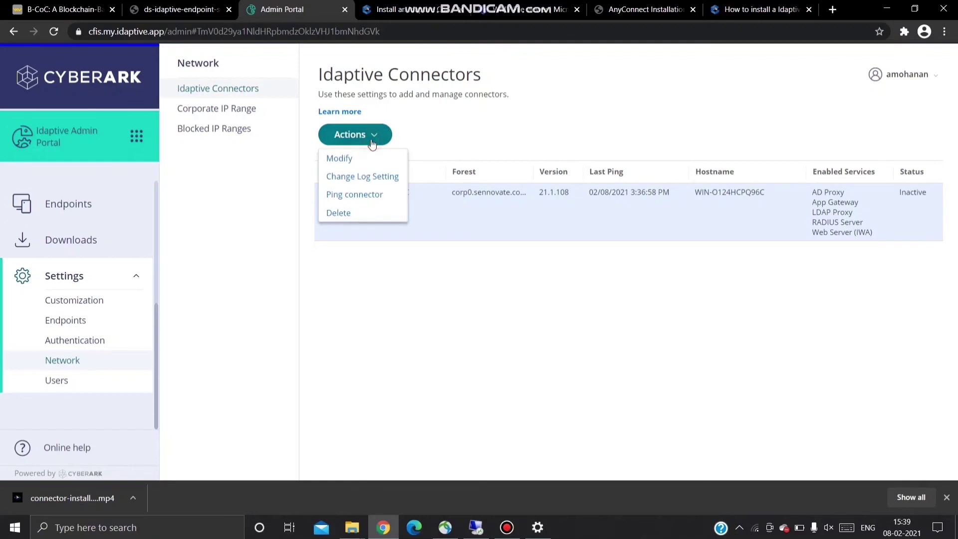
pyautogui.click(359, 179)
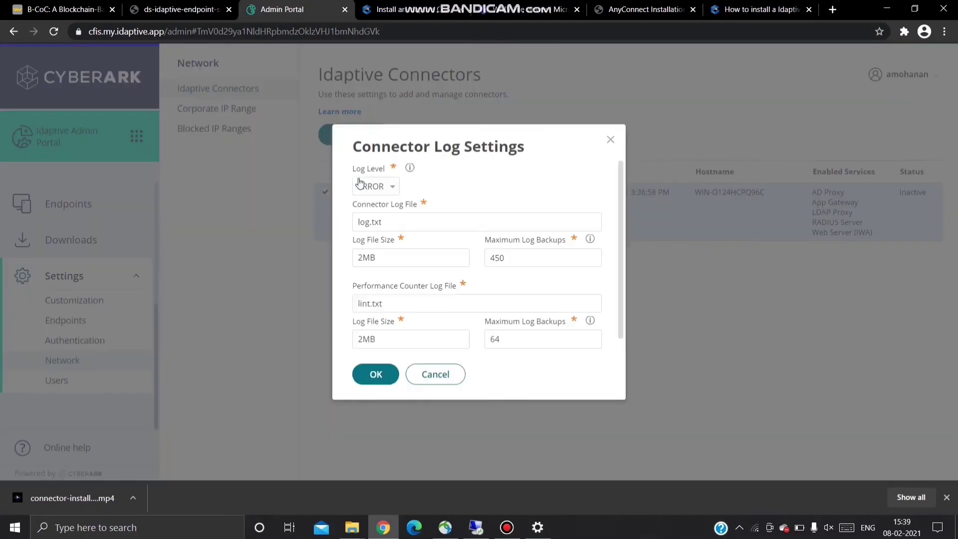
# Change the connector's log level from ERROR to DEBUG and save it.
pyautogui.click(369, 187)
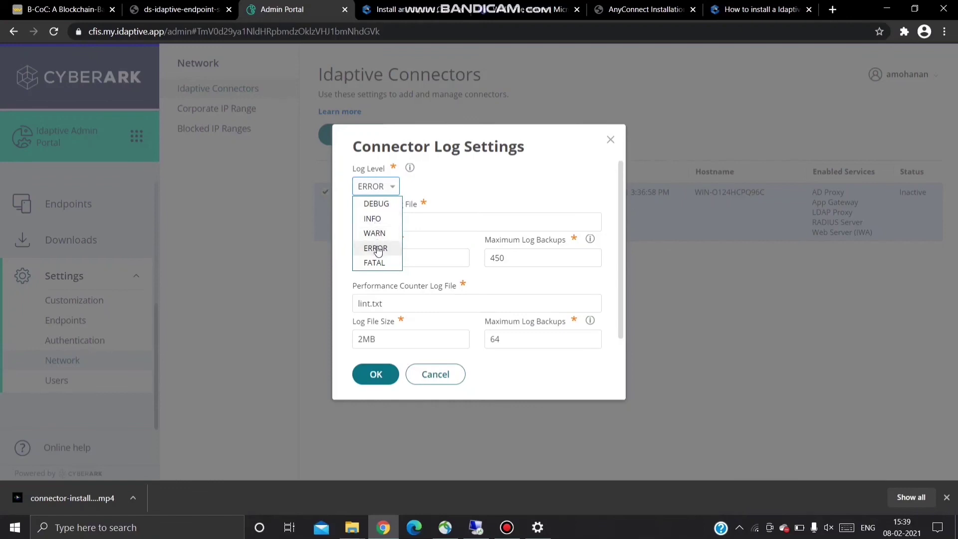
pyautogui.click(380, 204)
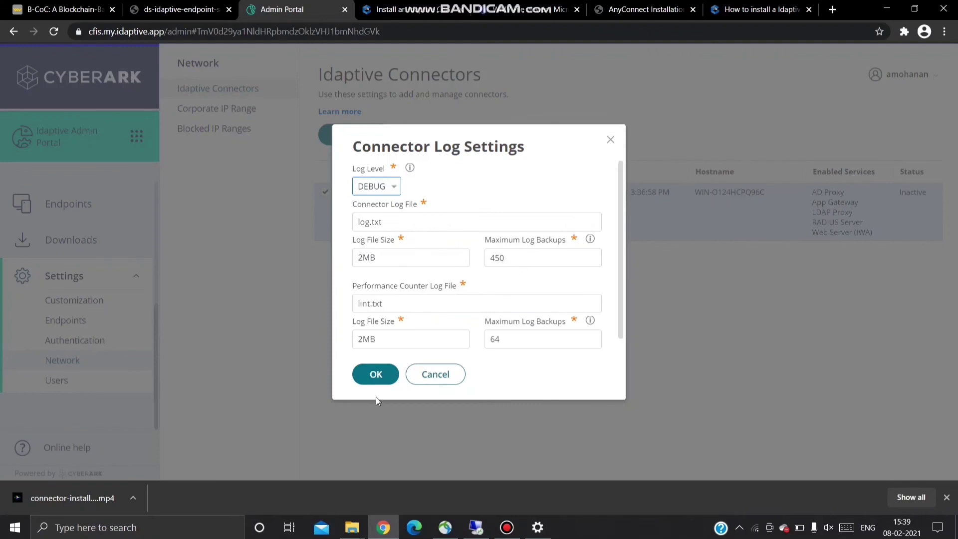
pyautogui.click(376, 375)
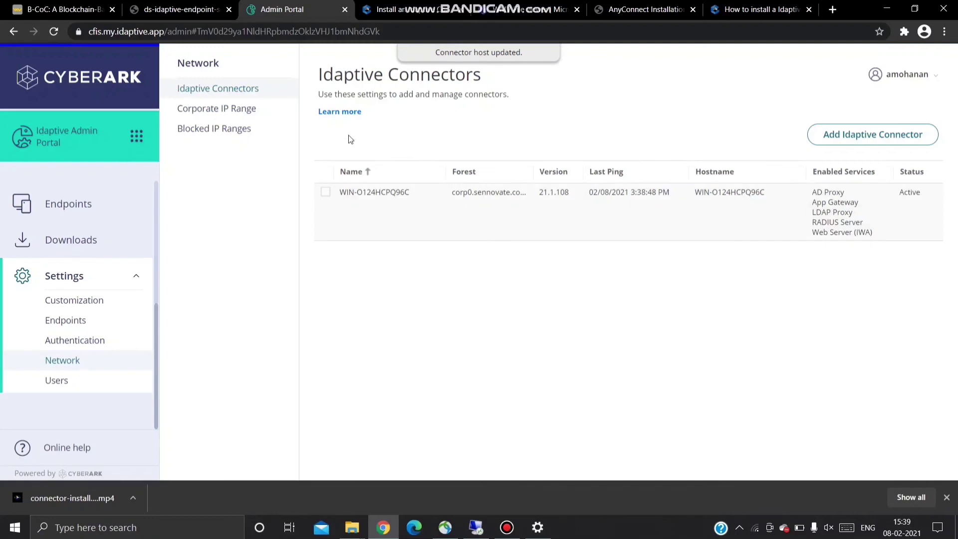
# Select the Active connector, open its Actions list, and dismiss it unchanged.
pyautogui.click(330, 191)
pyautogui.click(352, 135)
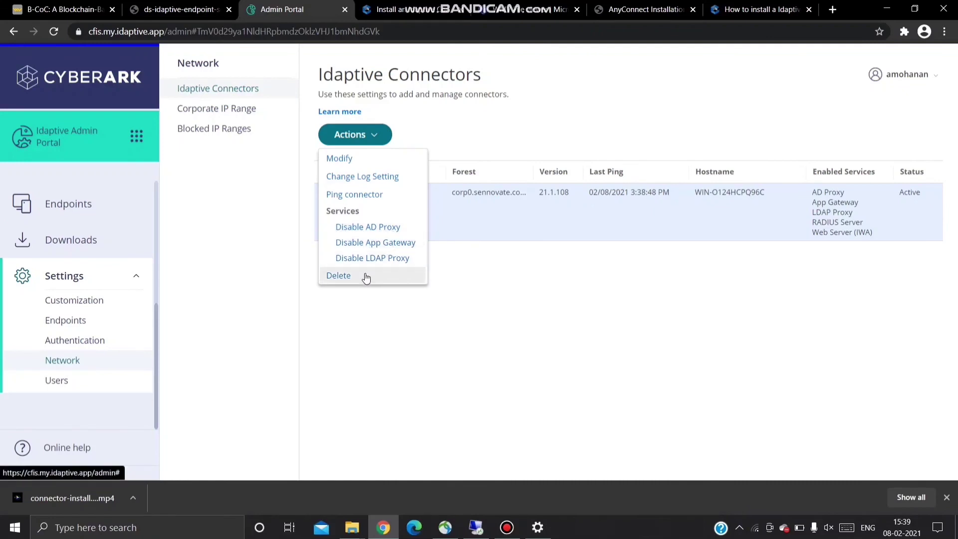
pyautogui.click(370, 306)
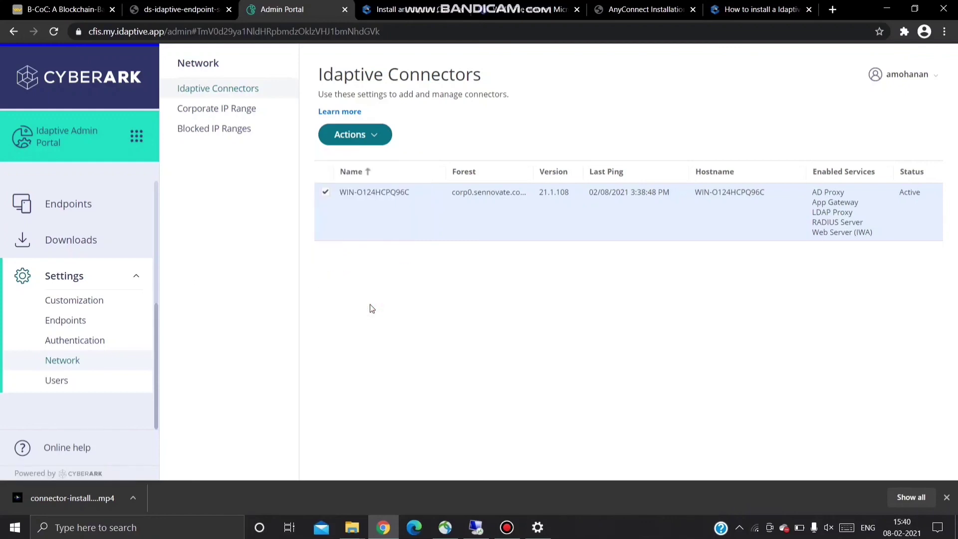